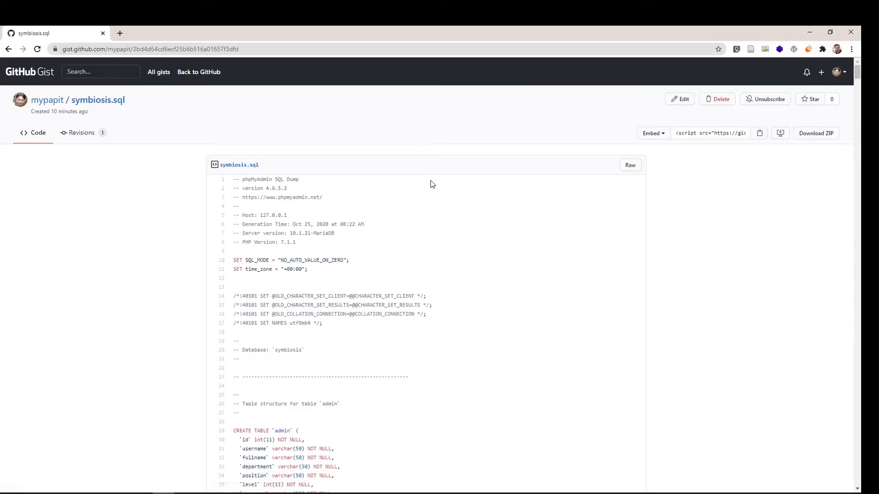
- Download the symbiosis.sql gist as a ZIP archive and minimize the browser window
left_click(819, 140)
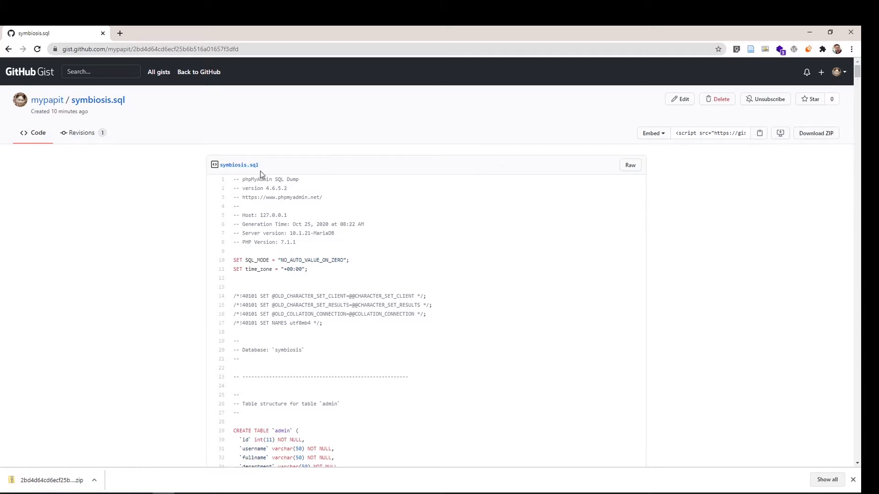
left_click(810, 32)
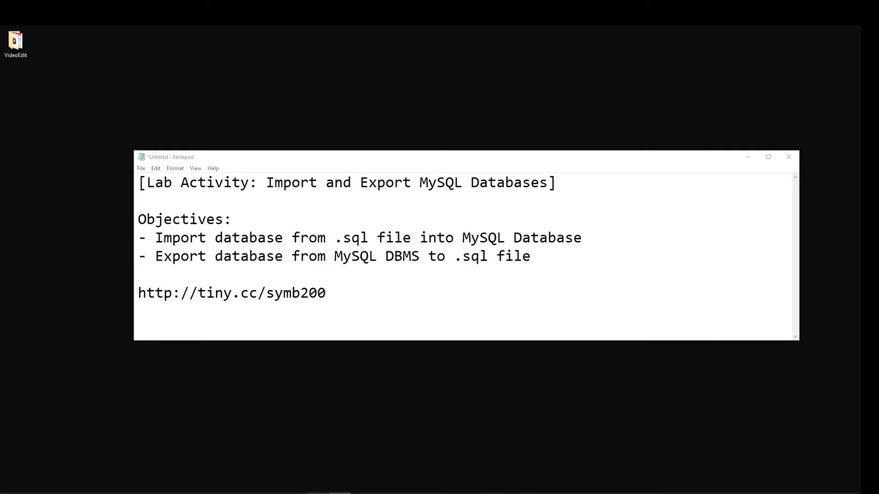
- Switch to the XAMPP Control Panel and open the MySQL administration page, phpMyAdmin
left_click(318, 493)
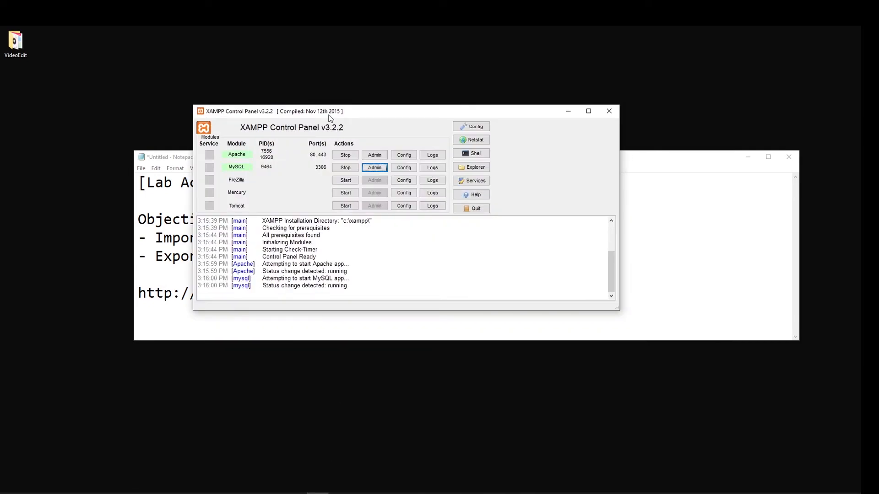
left_click_drag(328, 116, 319, 163)
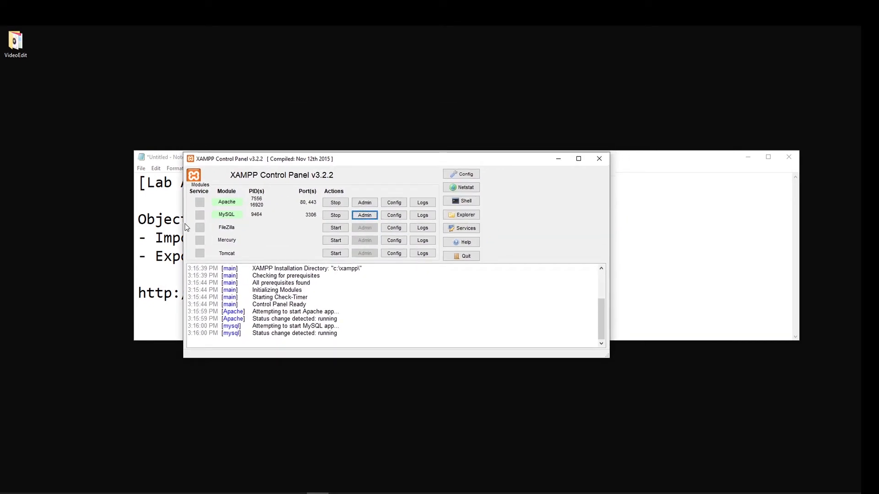
left_click(363, 216)
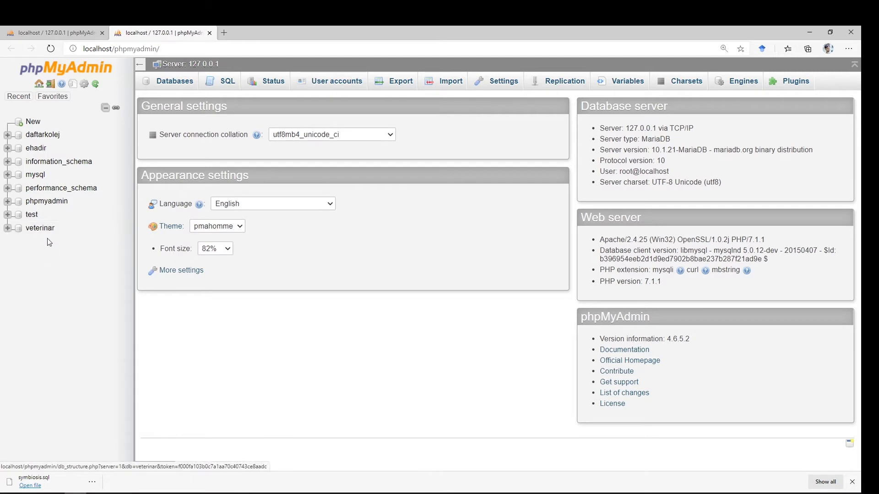
- Create a new database named symbiosis, leaving its collation unset
left_click(33, 124)
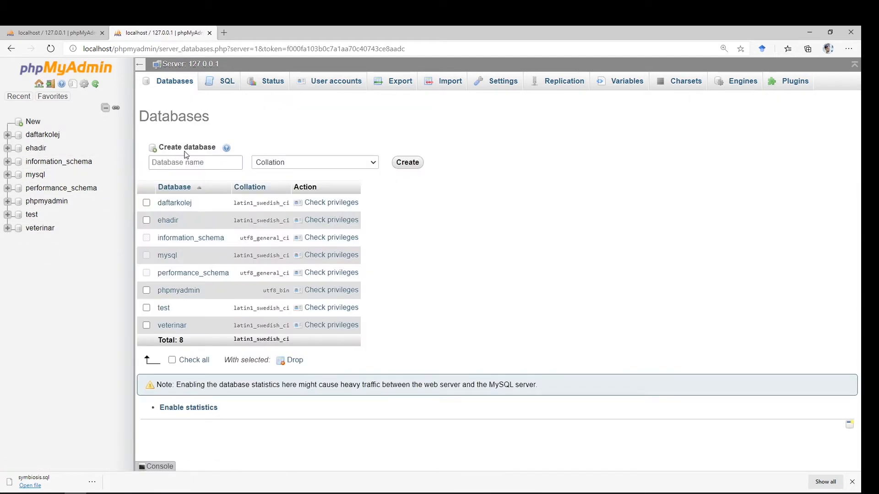
left_click(184, 163)
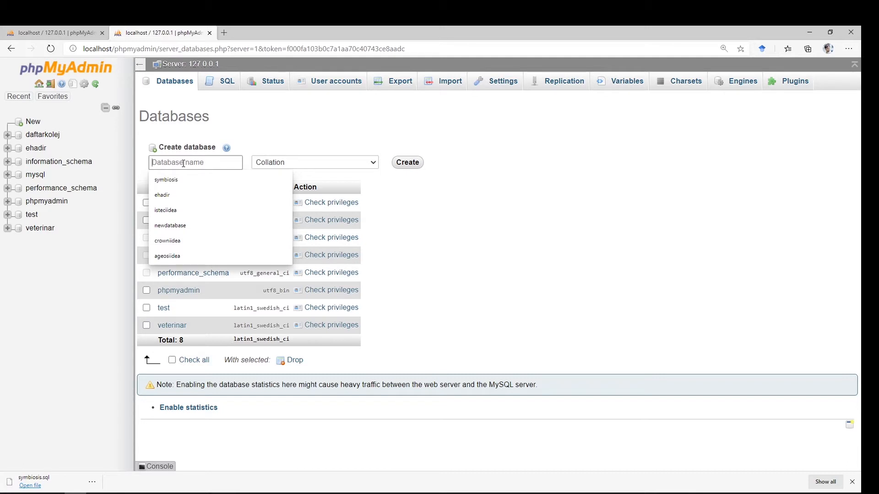
type("symbio")
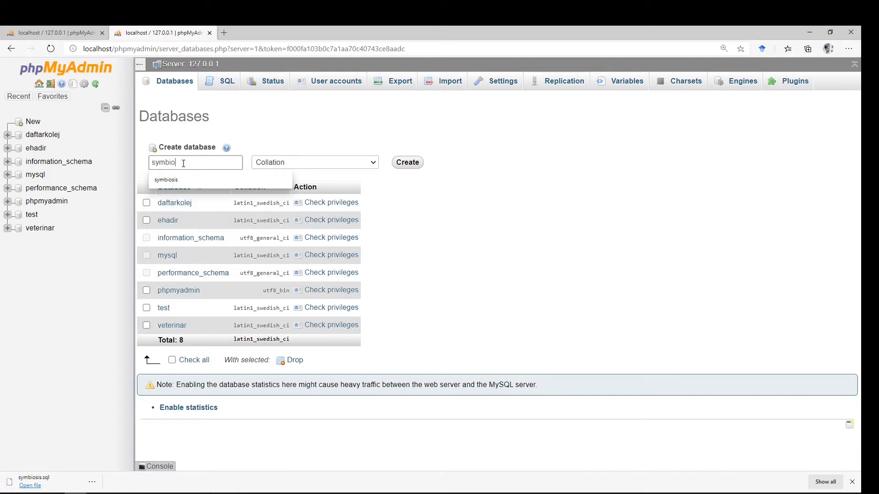
type("sisis")
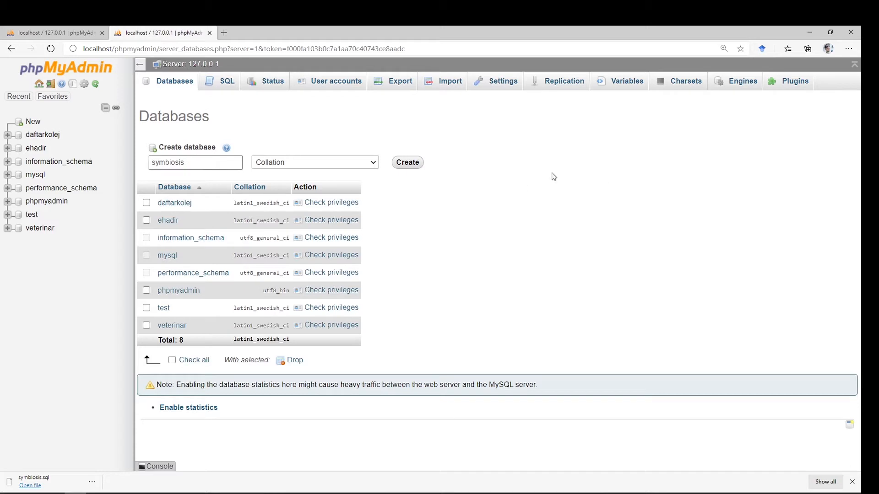
left_click(417, 166)
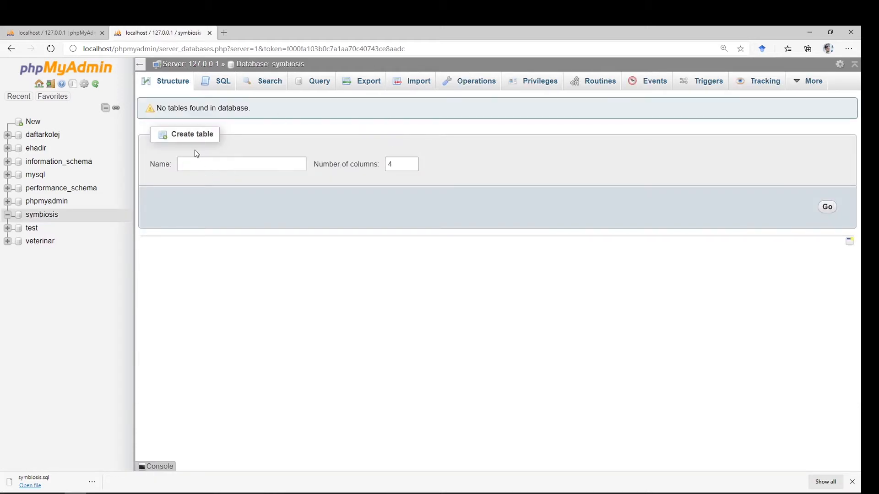
- Choose symbiosis.sql from the d:\sql folder as the file to import into the symbiosis database
left_click(423, 88)
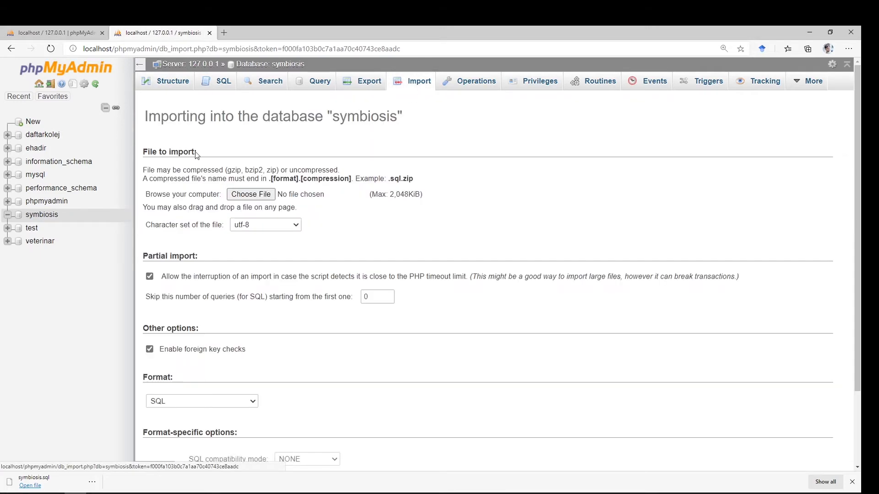
left_click(250, 197)
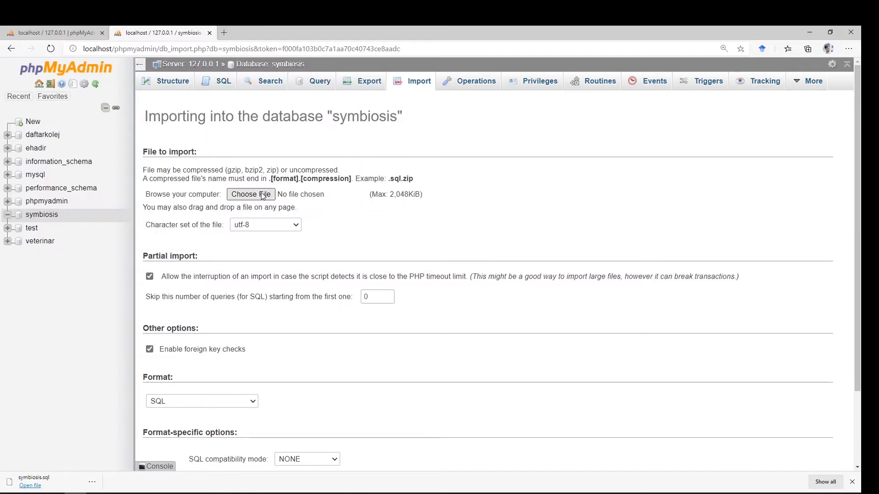
left_click(264, 196)
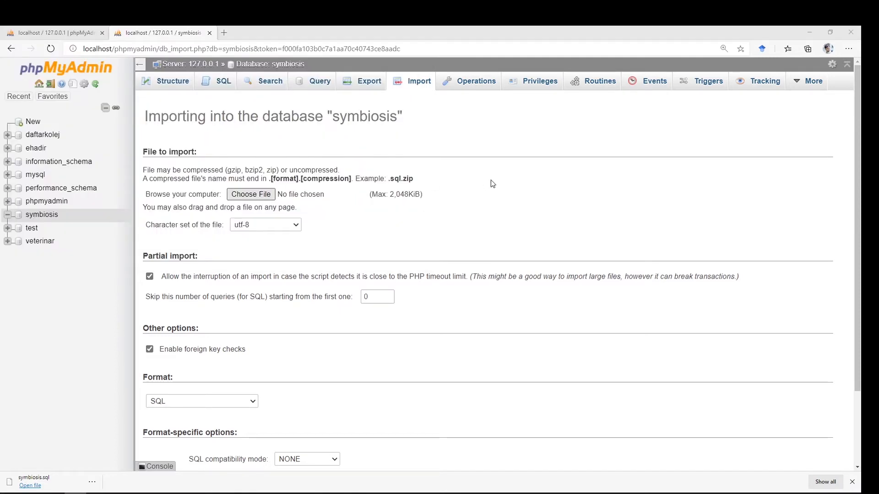
type("d")
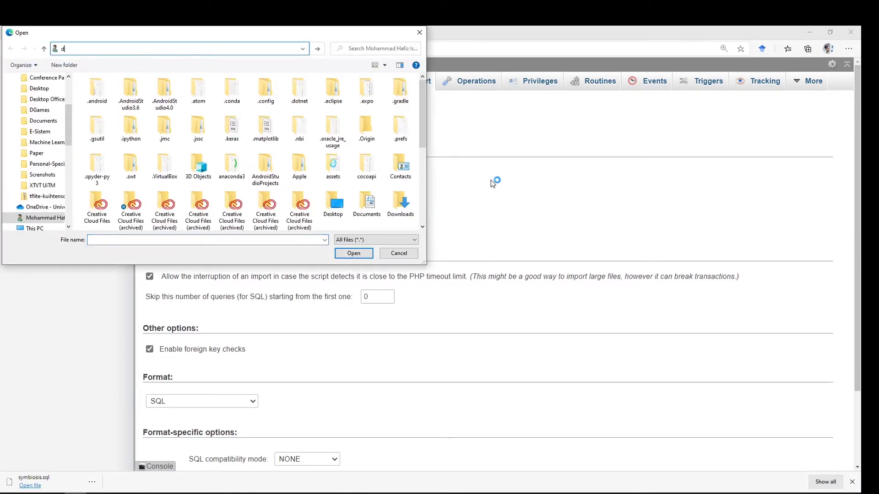
type(":\\sql\\")
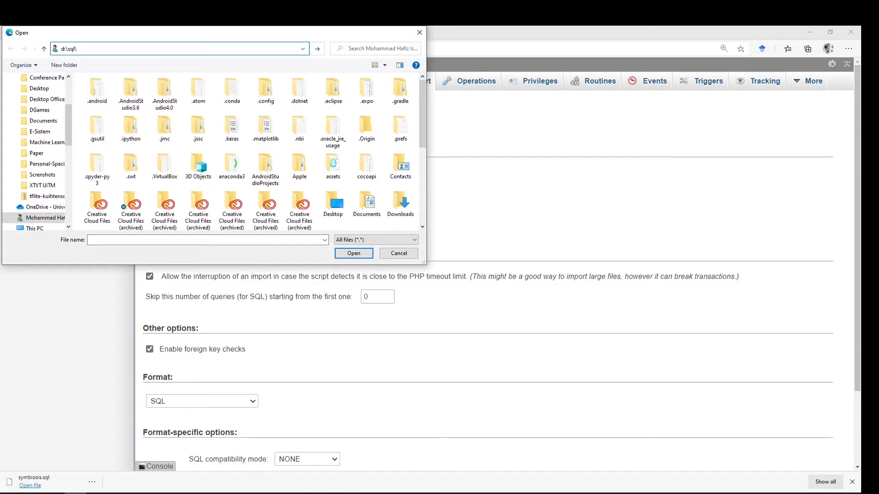
key("Return")
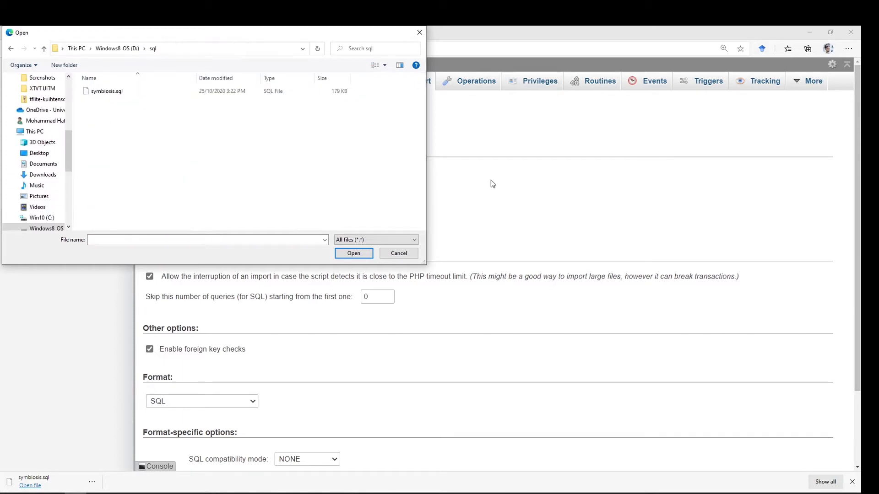
double_click(124, 94)
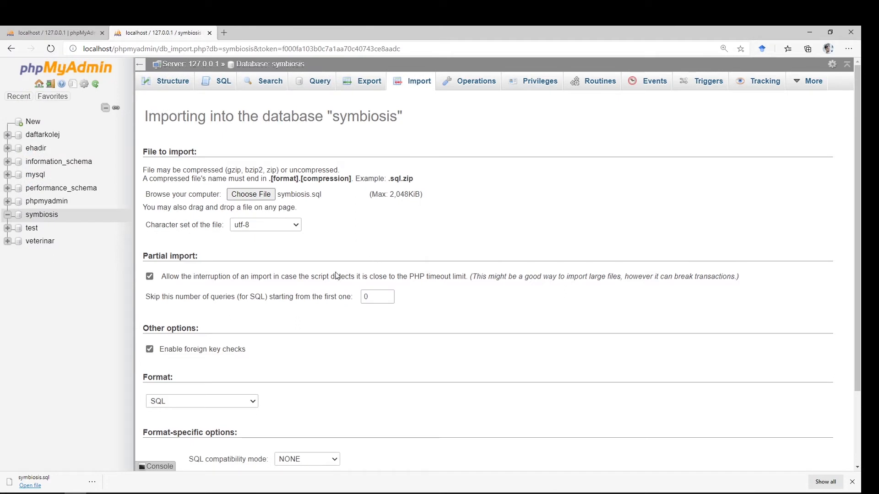
- Review the import options and run the symbiosis.sql import with the default SQL format settings
scroll(337, 276, "down", 1)
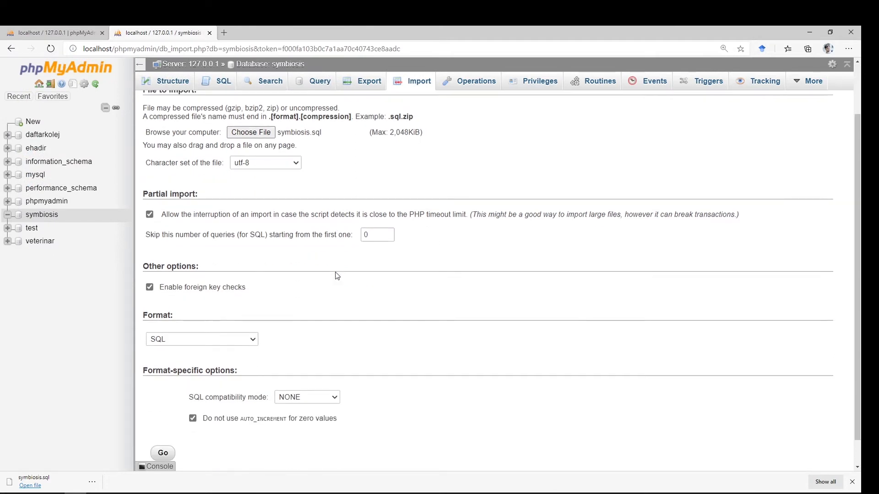
scroll(337, 276, "up", 1)
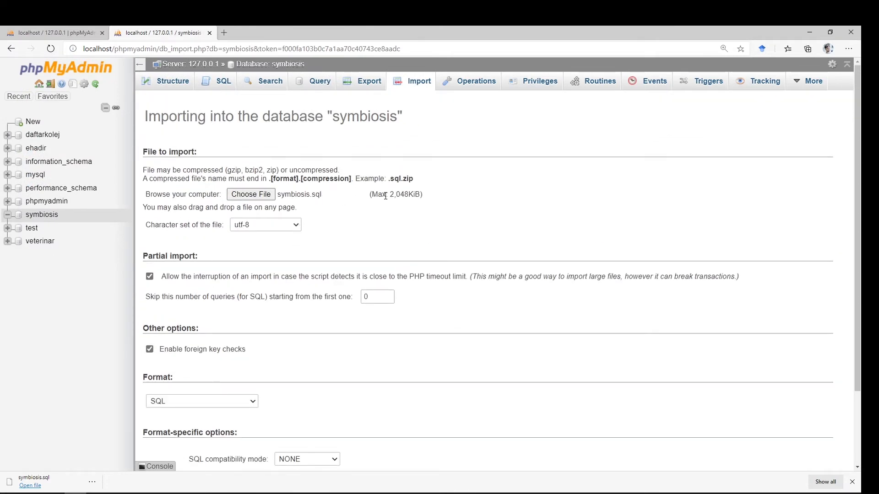
scroll(337, 238, "down", 2)
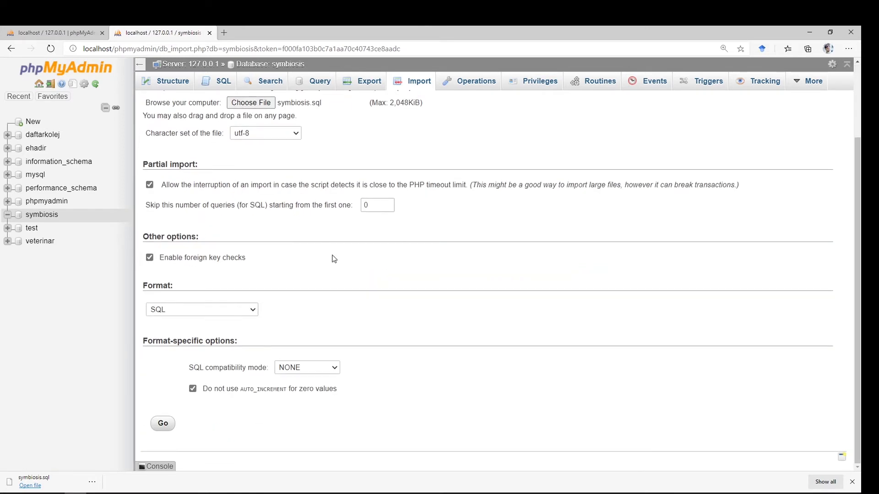
left_click(163, 423)
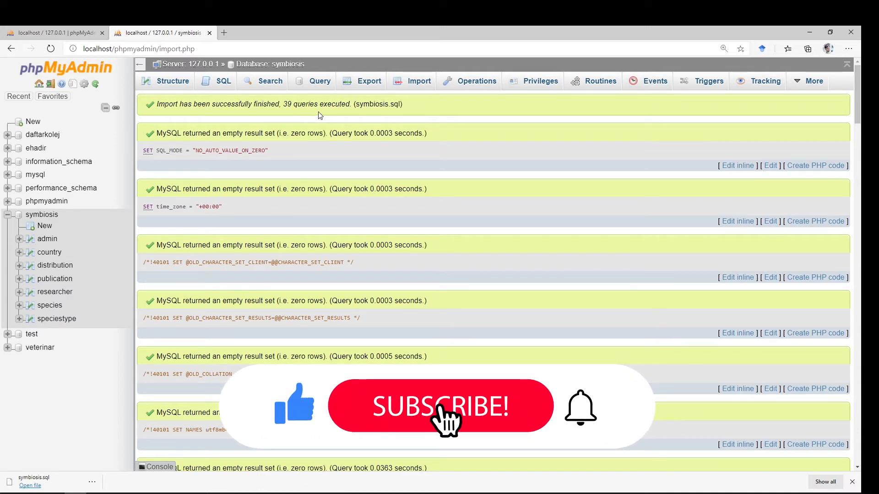
- Show the symbiosis database's table list, open the species table and look through its imported records
left_click(56, 220)
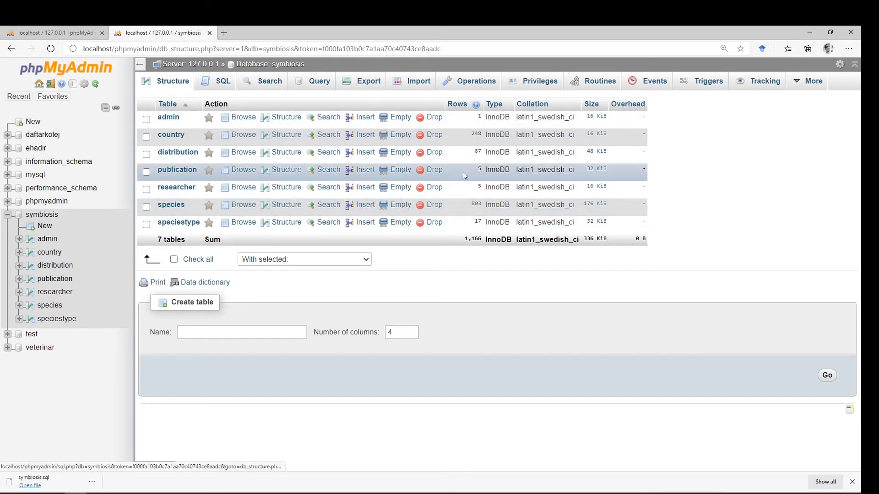
left_click(236, 210)
scroll(277, 223, "down", 15)
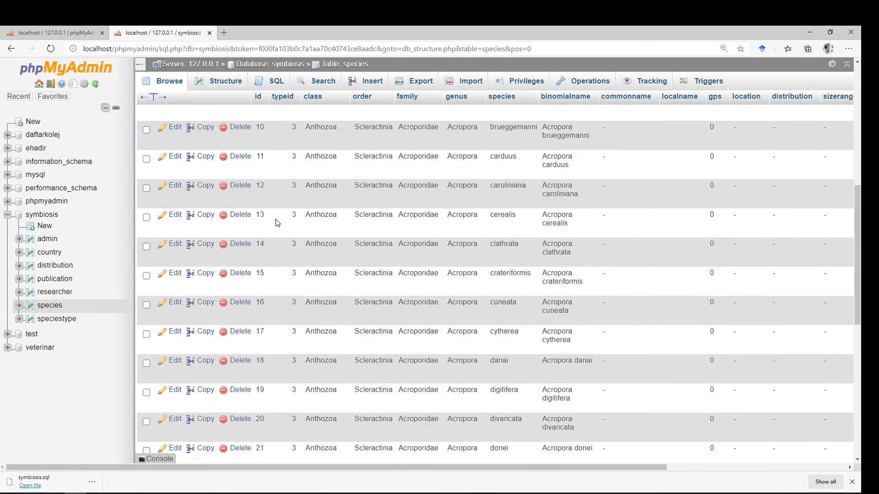
scroll(277, 222, "up", 15)
scroll(277, 223, "down", 3)
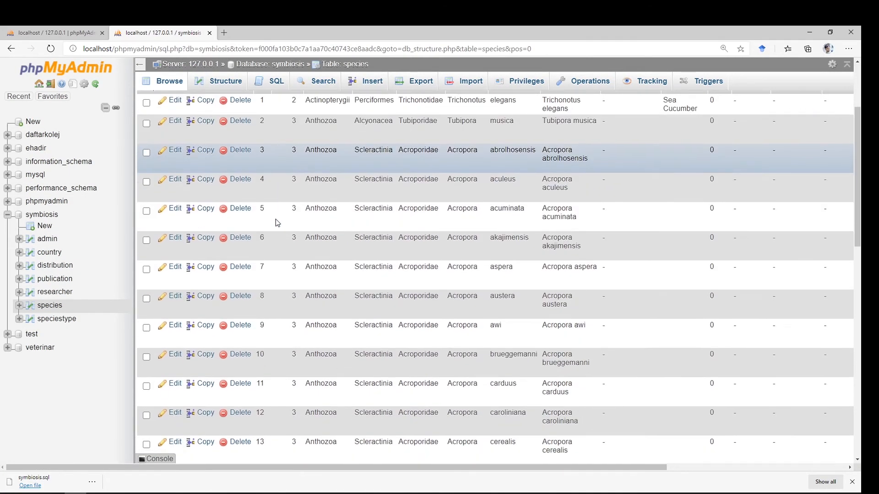
scroll(276, 222, "up", 3)
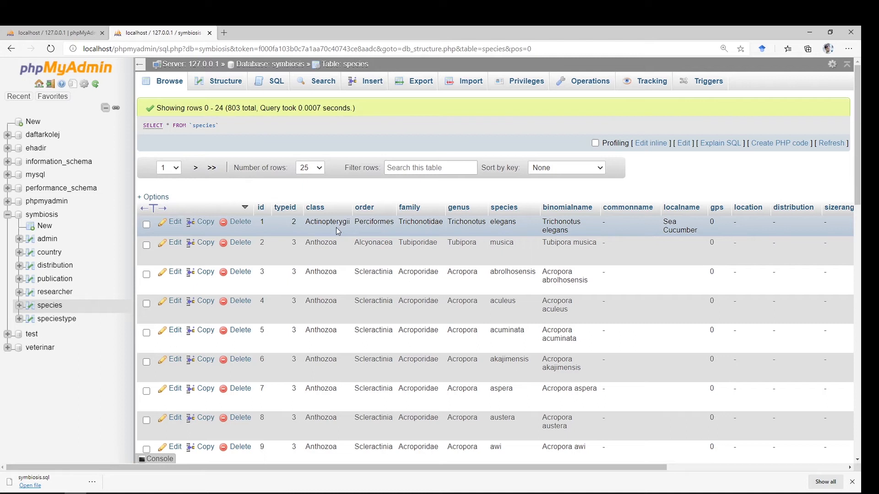
scroll(336, 227, "down", 6)
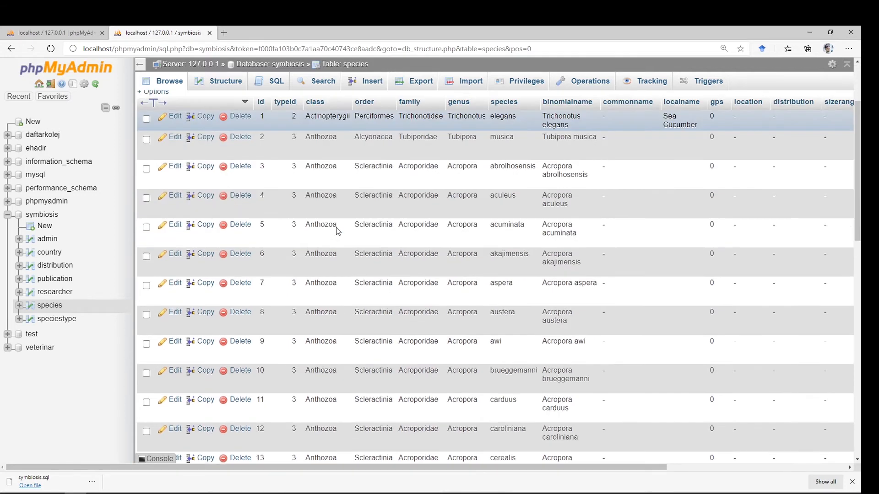
scroll(437, 270, "down", 3)
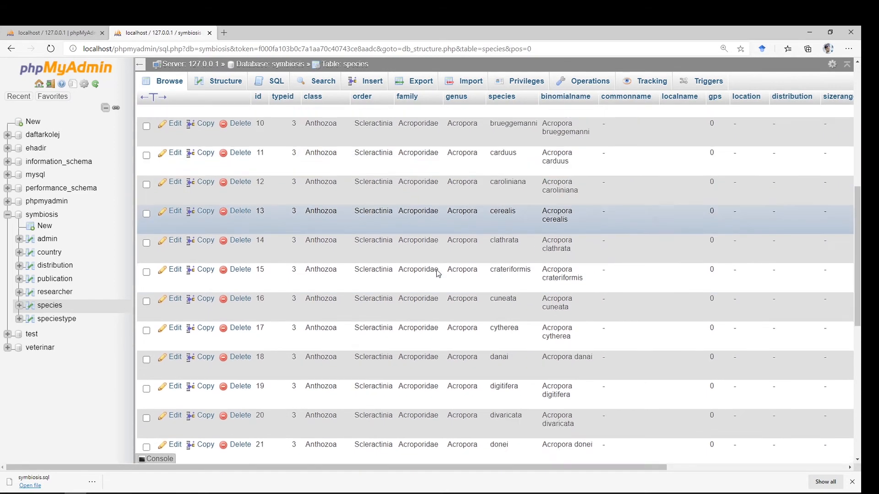
scroll(436, 270, "down", 5)
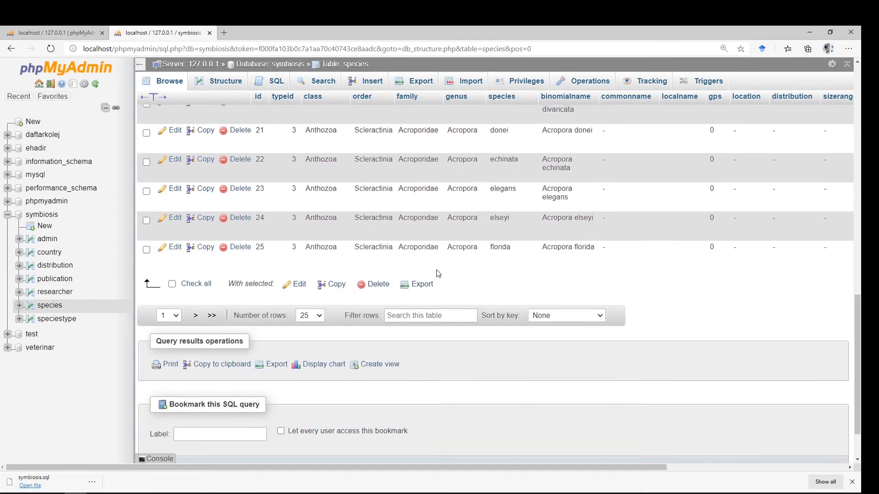
scroll(436, 270, "up", 15)
scroll(437, 271, "up", 3)
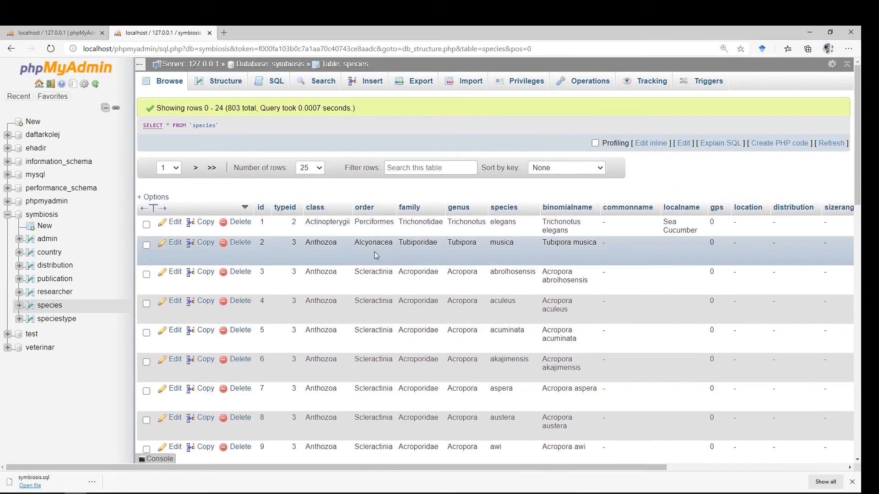
scroll(374, 251, "down", 5)
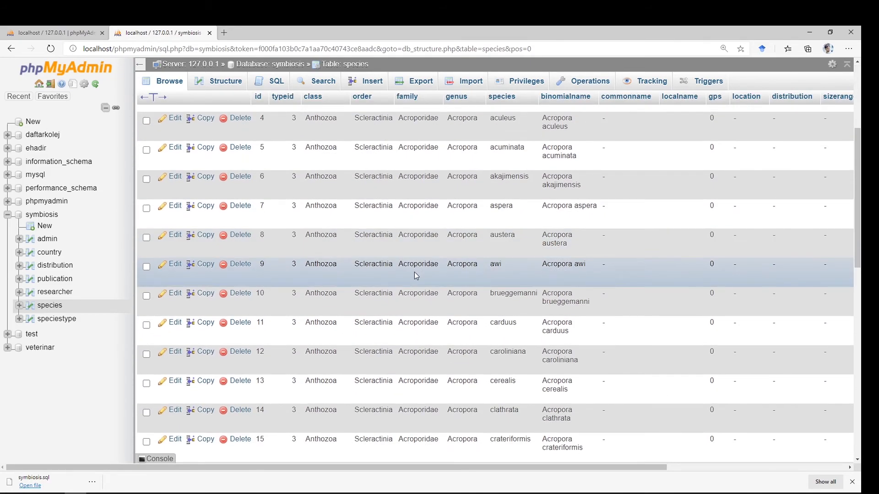
scroll(415, 275, "down", 2)
scroll(414, 275, "up", 6)
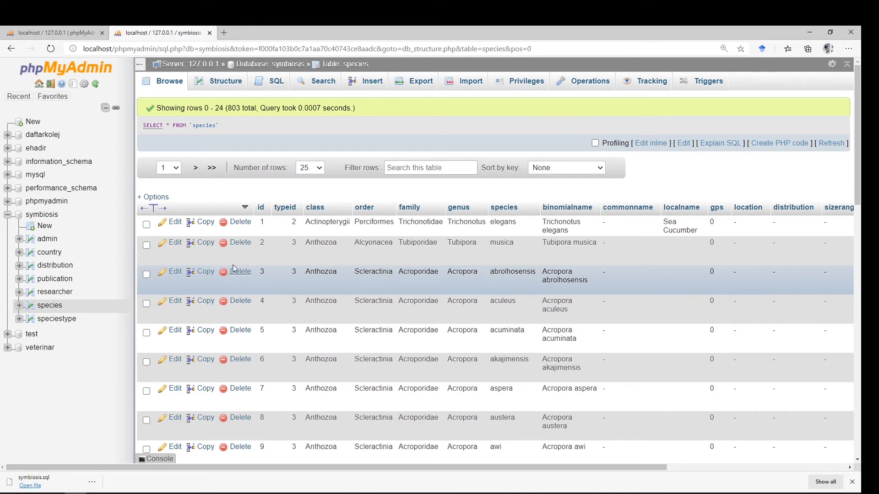
- Export the whole symbiosis database using the Quick method in SQL format
left_click(42, 215)
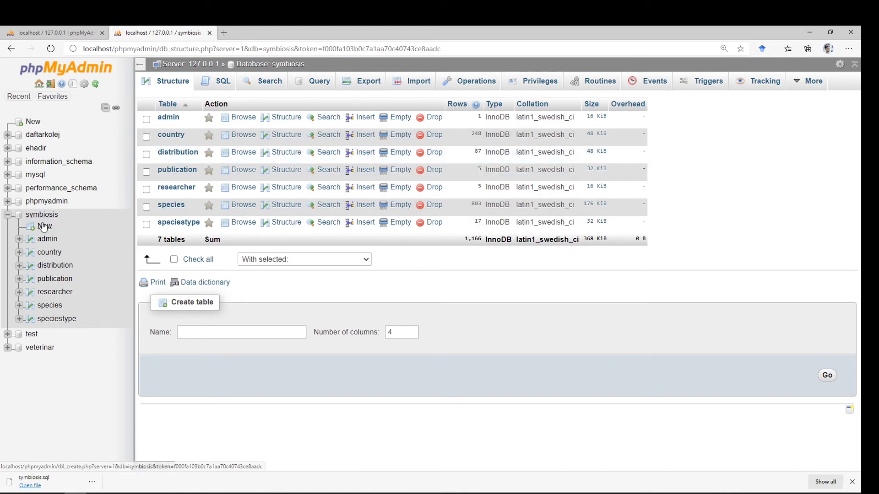
left_click(374, 87)
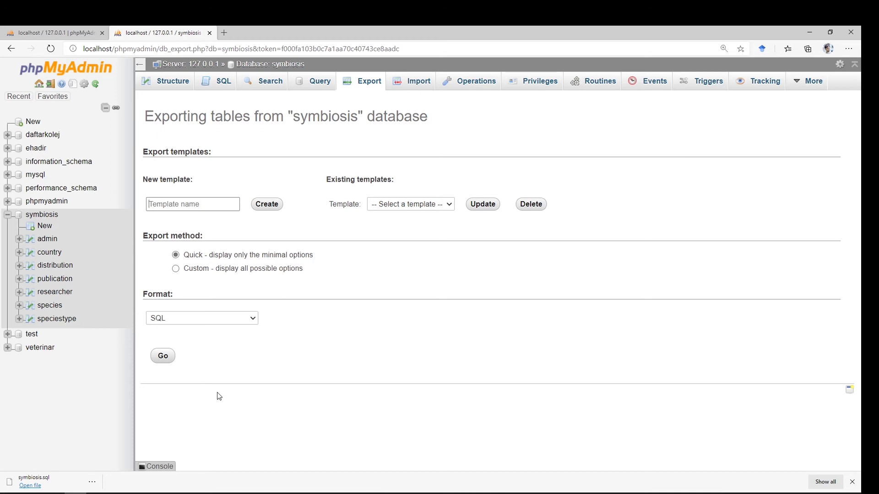
left_click(165, 359)
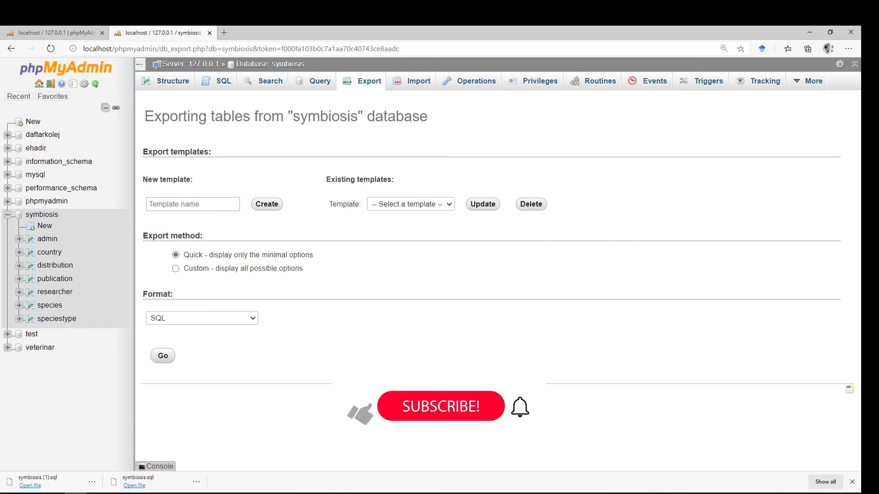
left_click(226, 492)
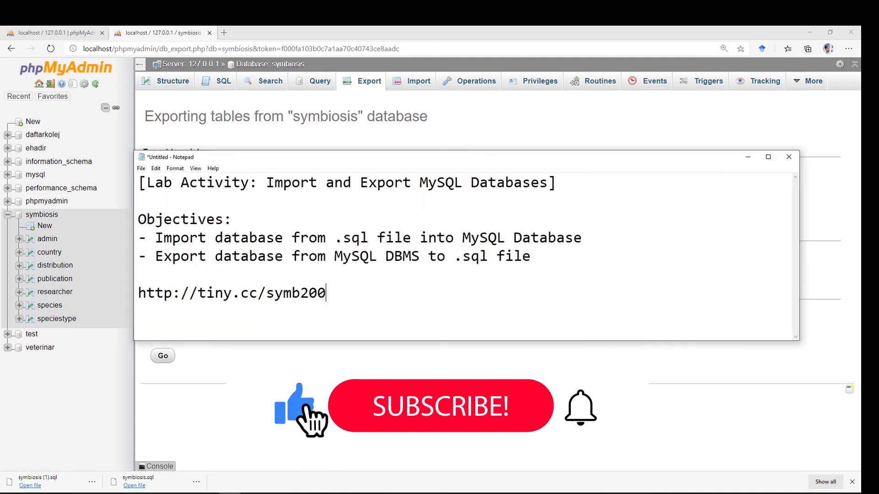
left_click_drag(345, 300, 137, 296)
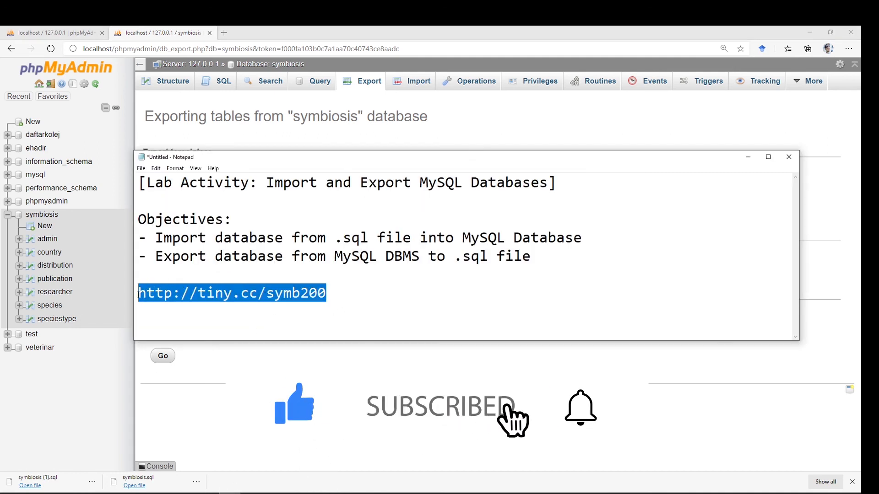